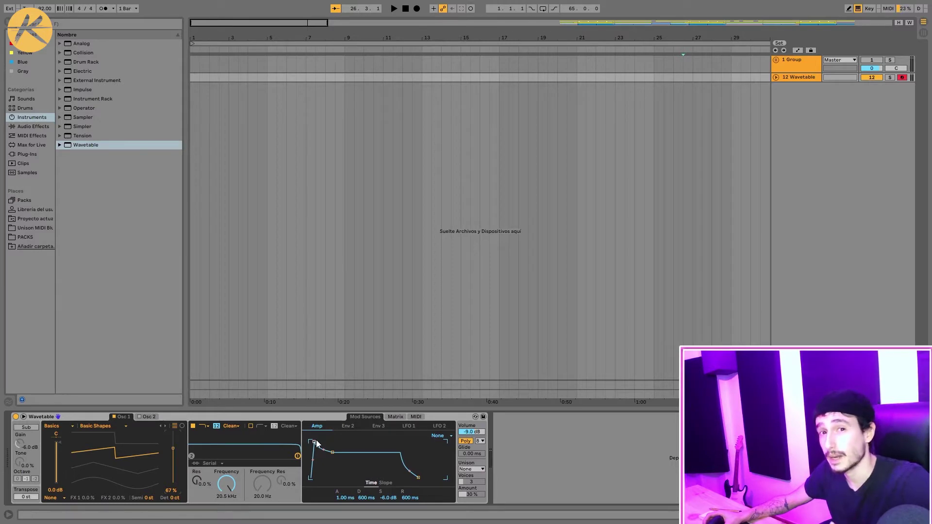
# Shape the Wavetable amp envelope with a 1.14 ms attack and 173 ms release, and lower the filter frequency to 10.0 kHz.
pyautogui.moveTo(314, 441); pyautogui.dragTo(315, 442)
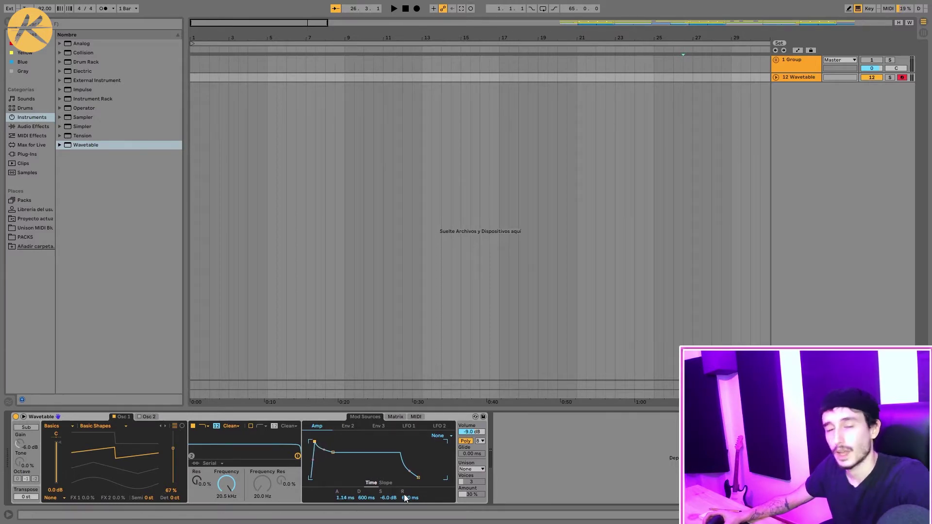
pyautogui.moveTo(406, 499); pyautogui.dragTo(406, 514)
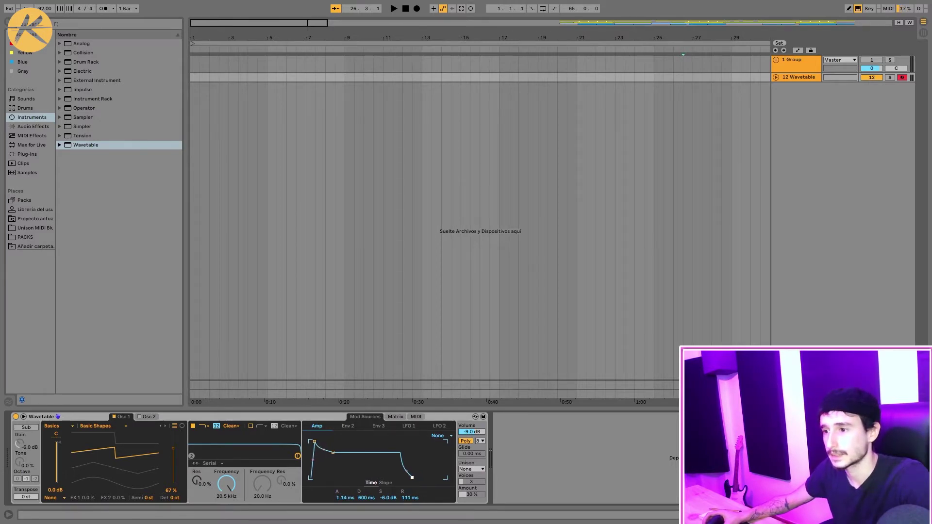
pyautogui.moveTo(412, 478); pyautogui.dragTo(414, 477)
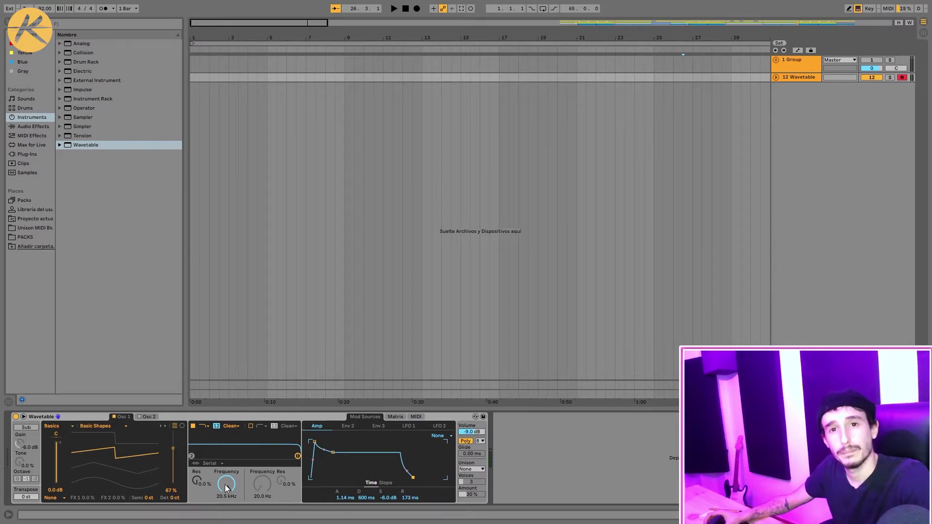
pyautogui.moveTo(225, 490)
pyautogui.mouseDown()
pyautogui.moveTo(225, 505)
pyautogui.moveTo(225, 489)
pyautogui.mouseUp()
# Turn on the sub oscillator and transpose the Wavetable bass on track 12 to -12 st.
pyautogui.click(20, 429)
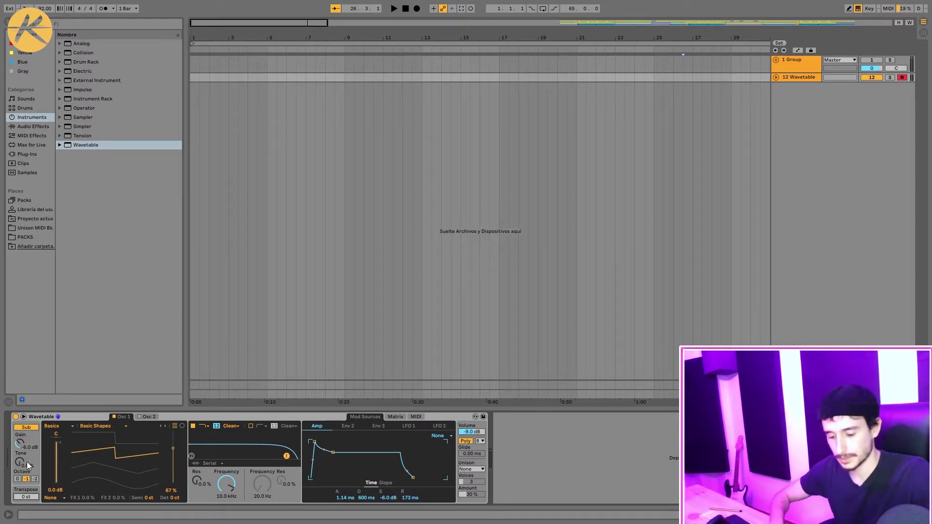
pyautogui.press('Return')
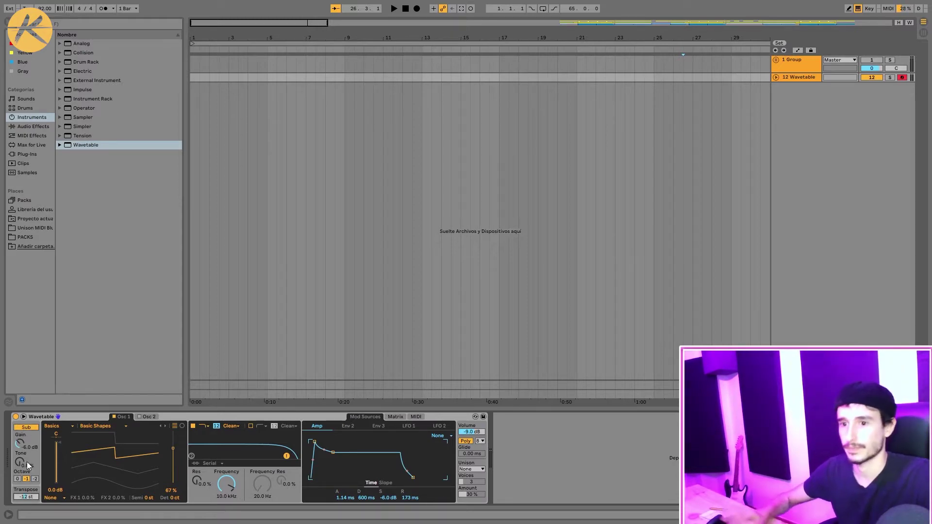
pyautogui.doubleClick(31, 498)
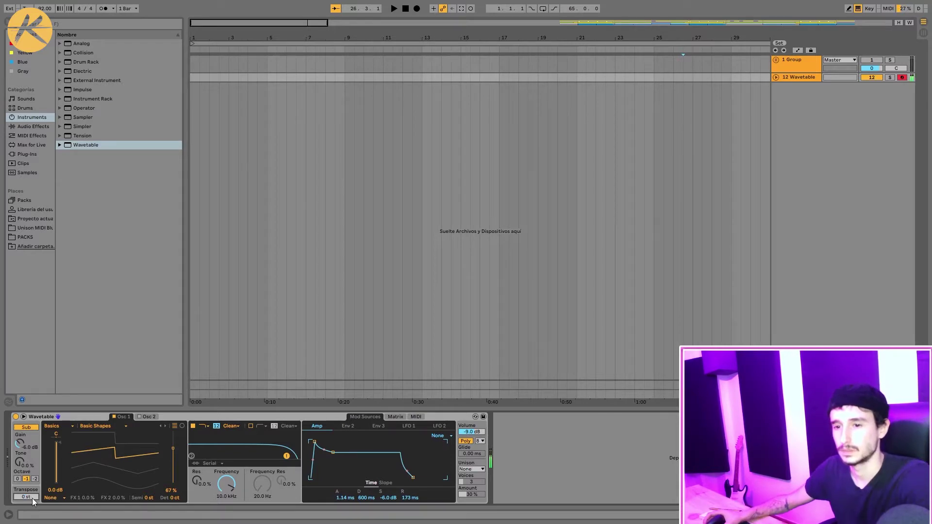
pyautogui.moveTo(32, 499); pyautogui.dragTo(32, 509)
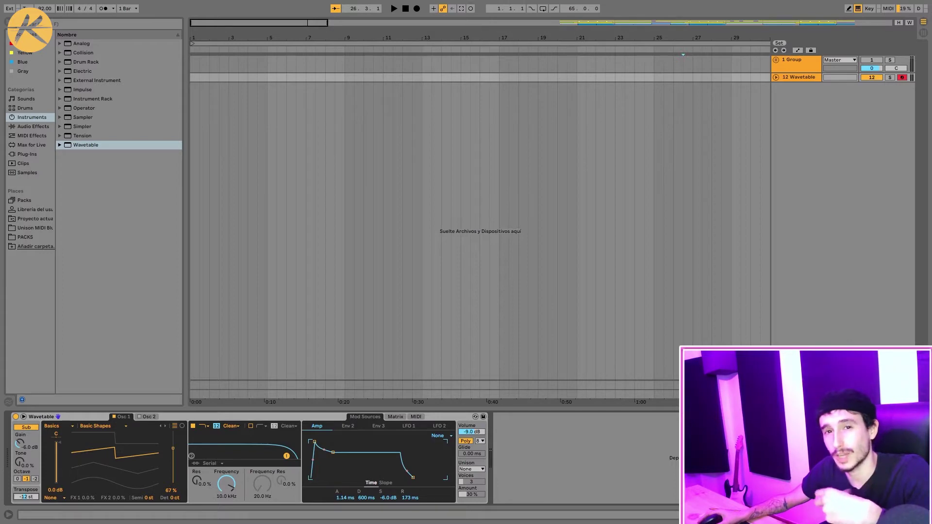
# Make the bass Wavetable monophonic and adjust its glide time, trying 24.7 ms and 99.6 ms.
pyautogui.click(466, 441)
pyautogui.moveTo(471, 453); pyautogui.dragTo(471, 450)
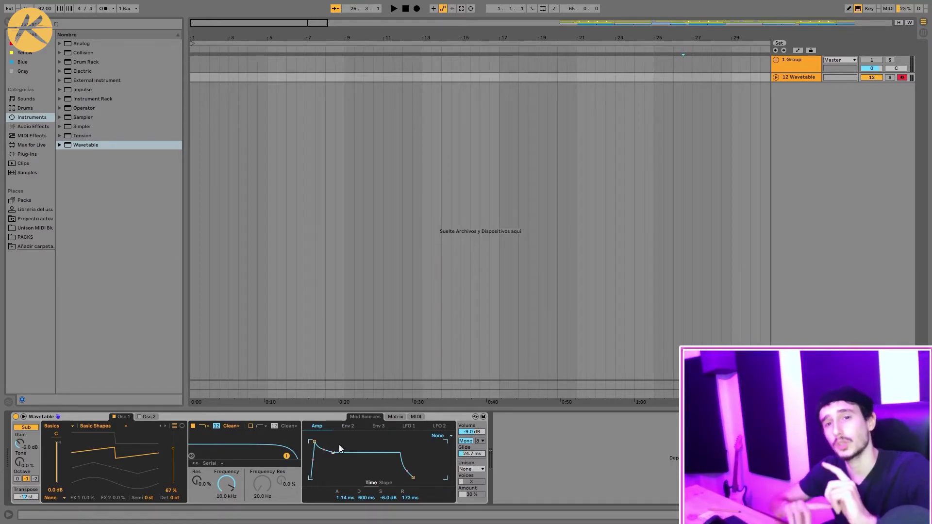
pyautogui.moveTo(471, 453); pyautogui.dragTo(471, 444)
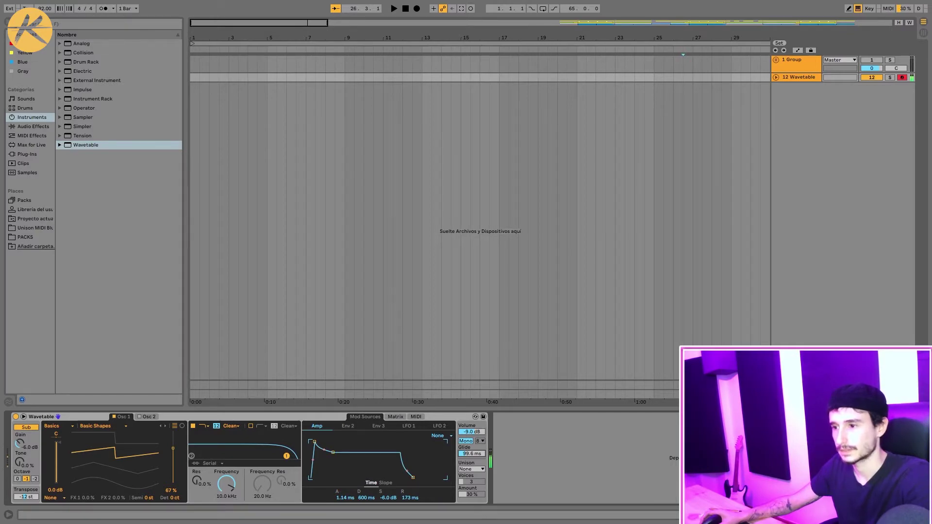
pyautogui.moveTo(471, 454); pyautogui.dragTo(468, 478)
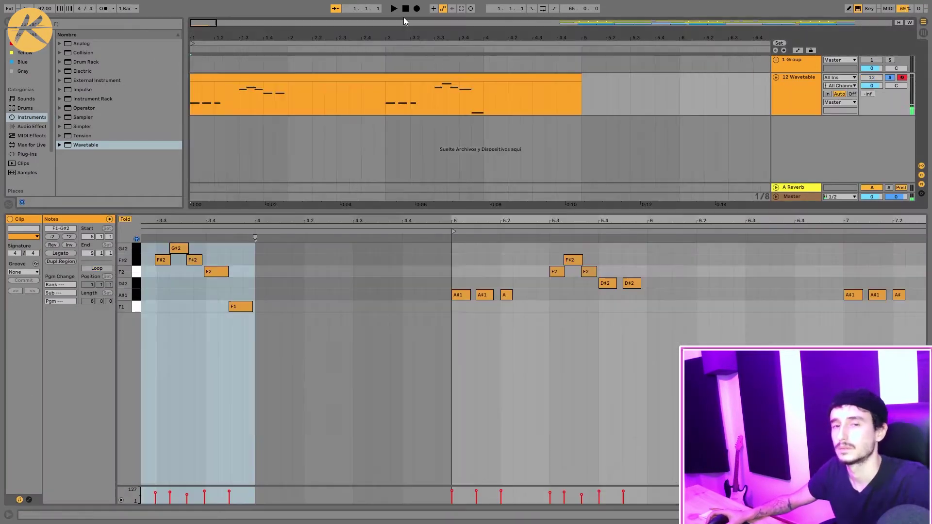
# Play back the recorded bass clip on track 12.
pyautogui.press('space')
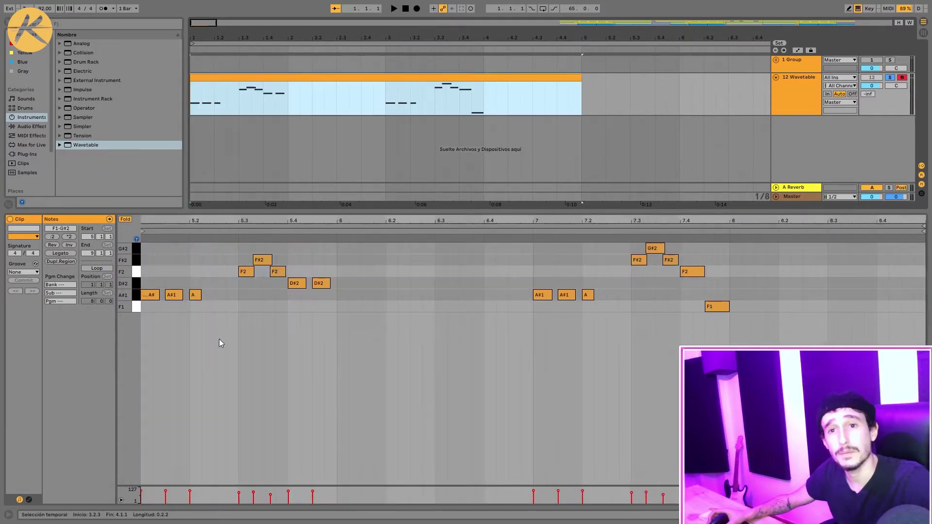
pyautogui.press('space')
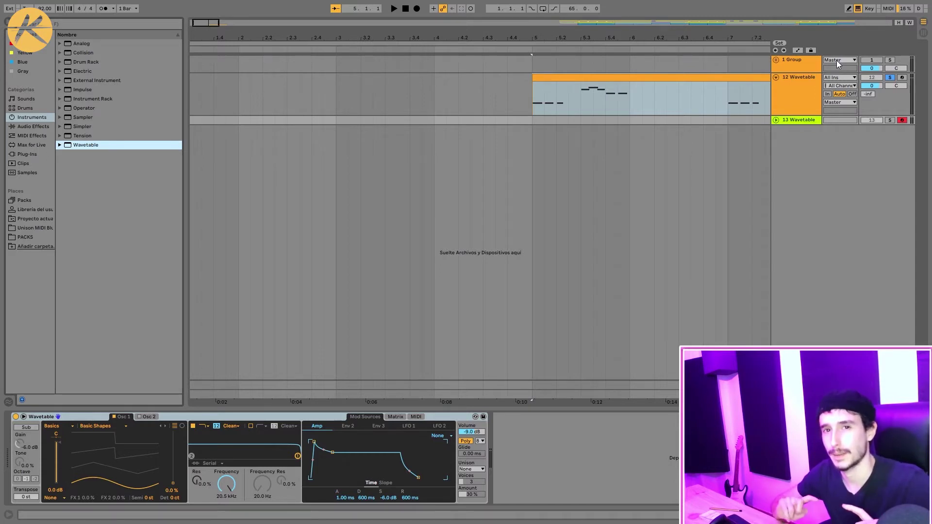
# On track 13's Wavetable, set oscillator 1's wave position to 23% and enable oscillator 2 with its wave position at 50%.
pyautogui.click(150, 435)
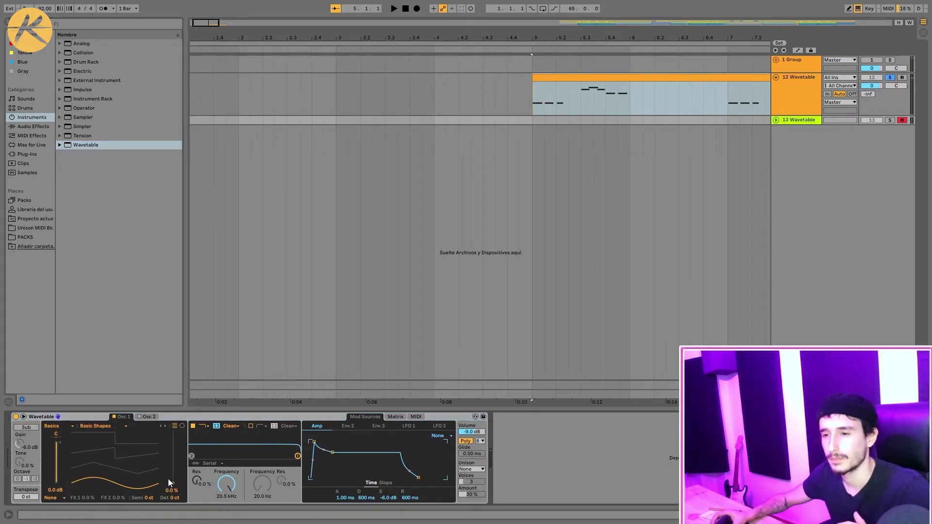
pyautogui.moveTo(171, 485); pyautogui.dragTo(172, 471)
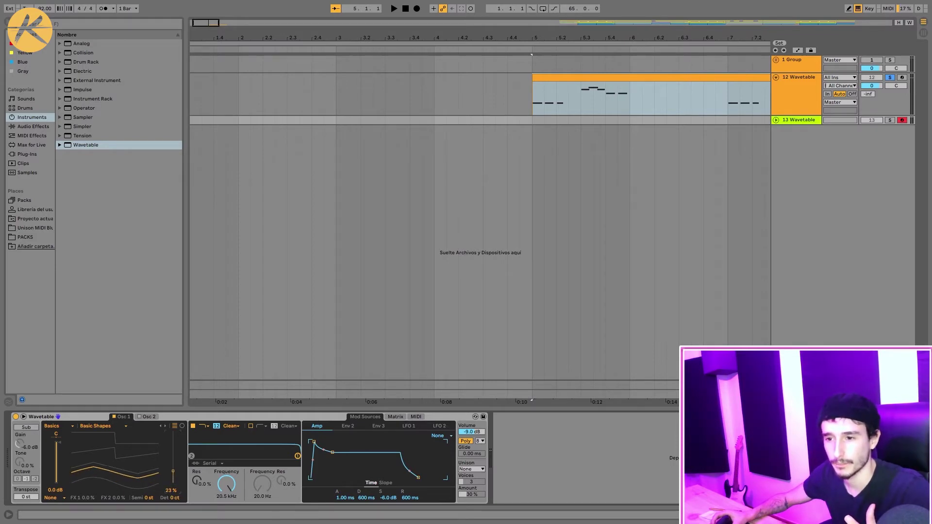
pyautogui.click(148, 417)
pyautogui.click(139, 416)
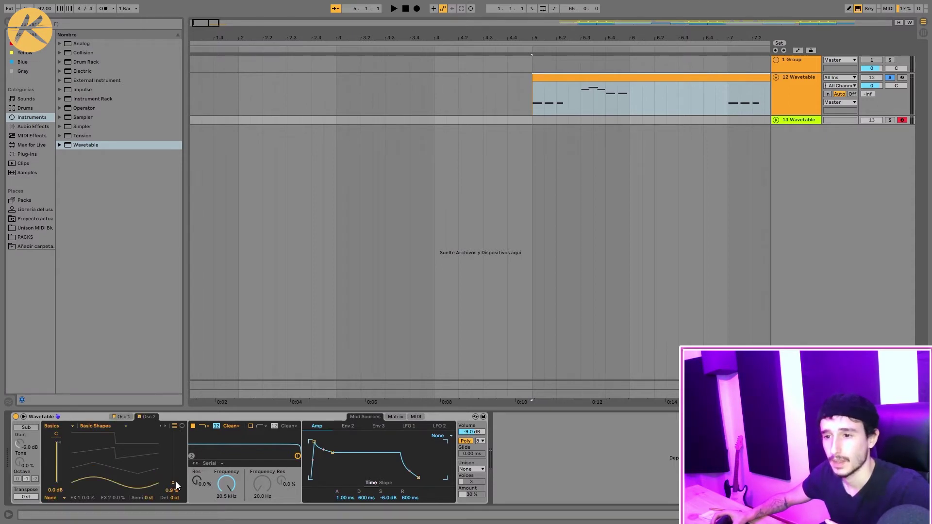
pyautogui.moveTo(173, 483); pyautogui.dragTo(173, 457)
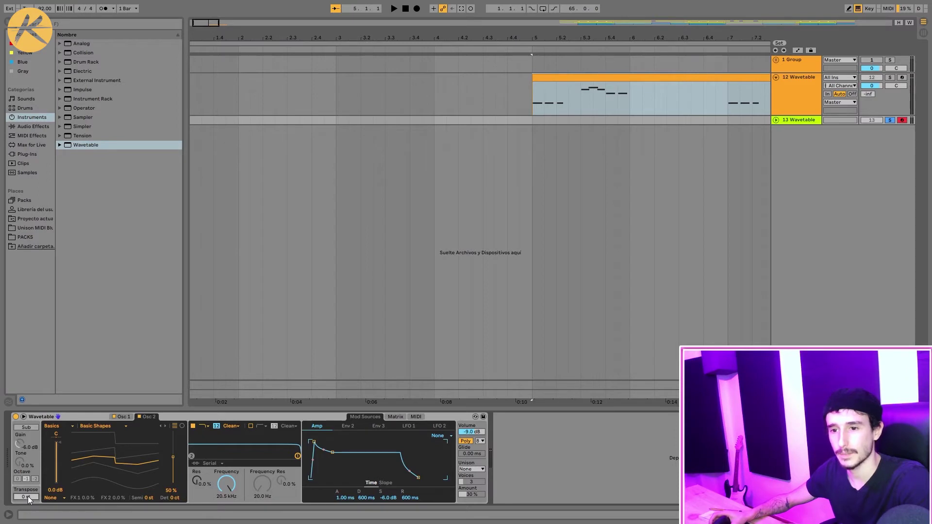
# Transpose track 13's Wavetable to 12 st and set oscillator 2's semitone offset to 12 st.
pyautogui.moveTo(28, 497); pyautogui.dragTo(28, 486)
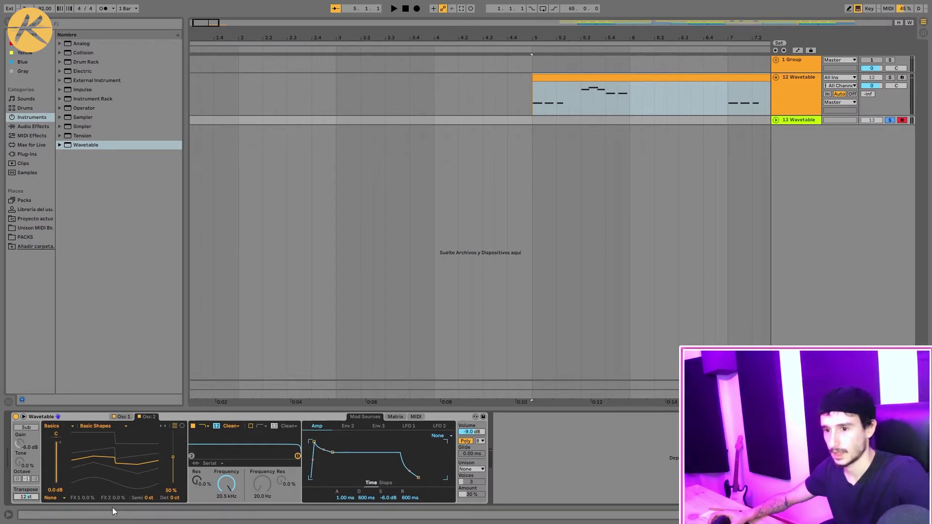
pyautogui.moveTo(147, 500); pyautogui.dragTo(147, 486)
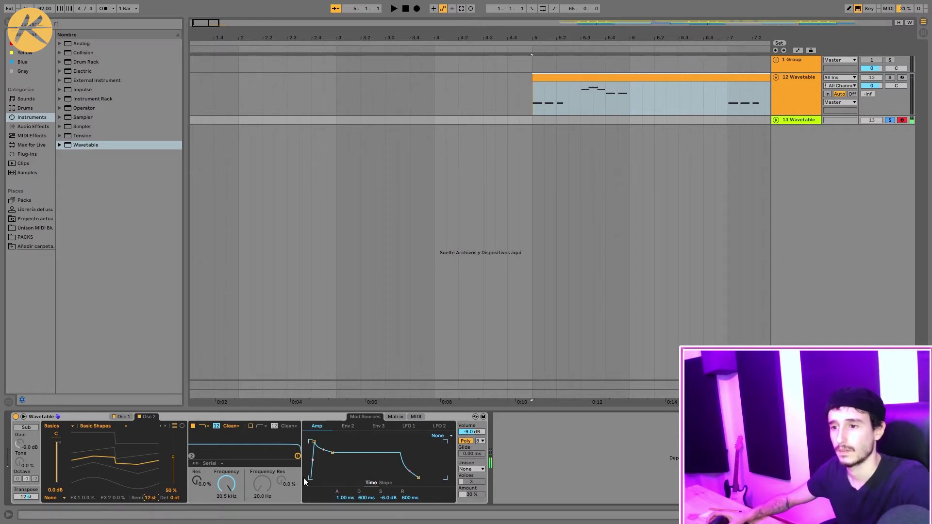
# Lower the lead synth's filter frequency to 3.93 kHz and make it monophonic with a 60.3 ms glide.
pyautogui.moveTo(229, 486); pyautogui.dragTo(228, 516)
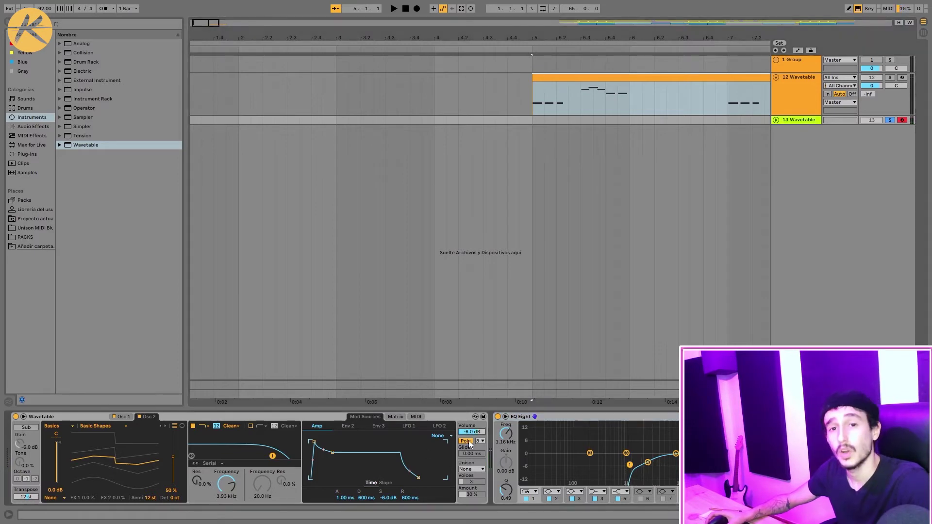
pyautogui.click(466, 442)
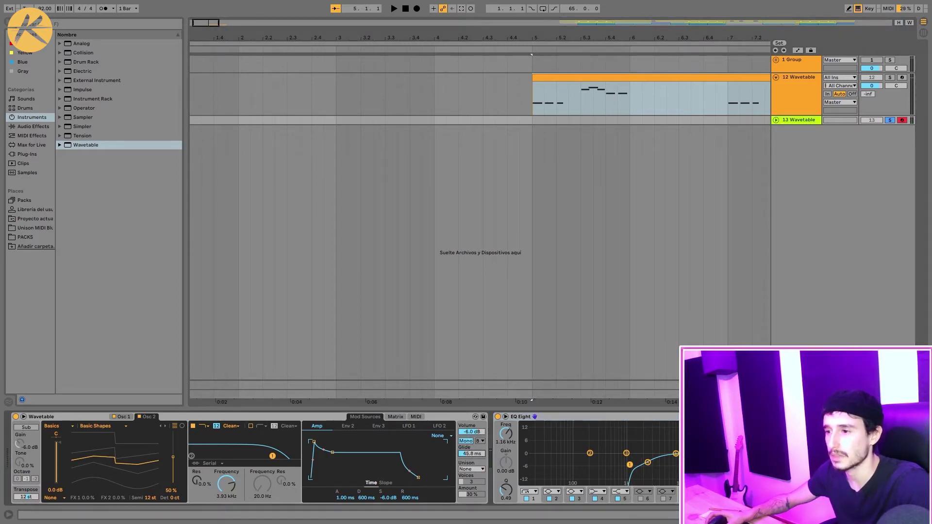
pyautogui.moveTo(471, 454); pyautogui.dragTo(479, 455)
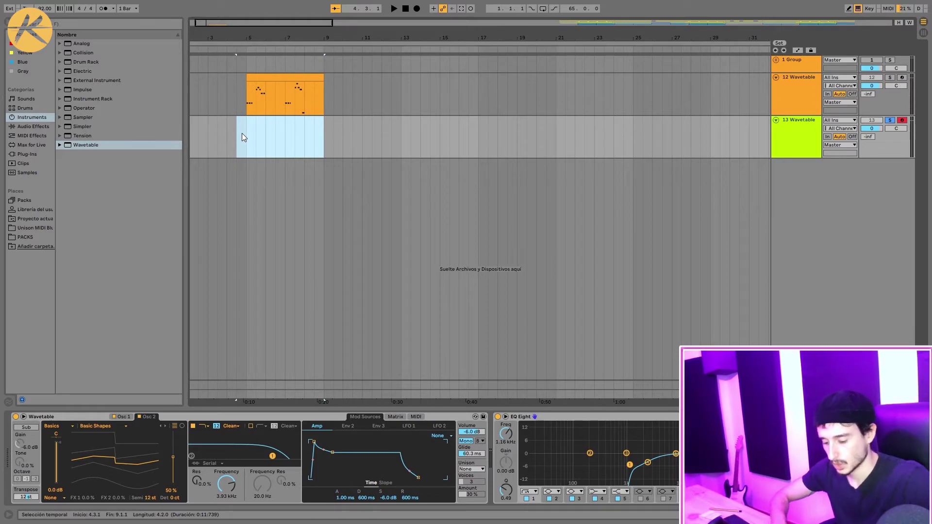
# Create a MIDI clip on track 13 from 4.3.1 to 9.1.1, enter the lead melody notes and play it back.
pyautogui.hotkey('ctrl', 'shift', 'm')
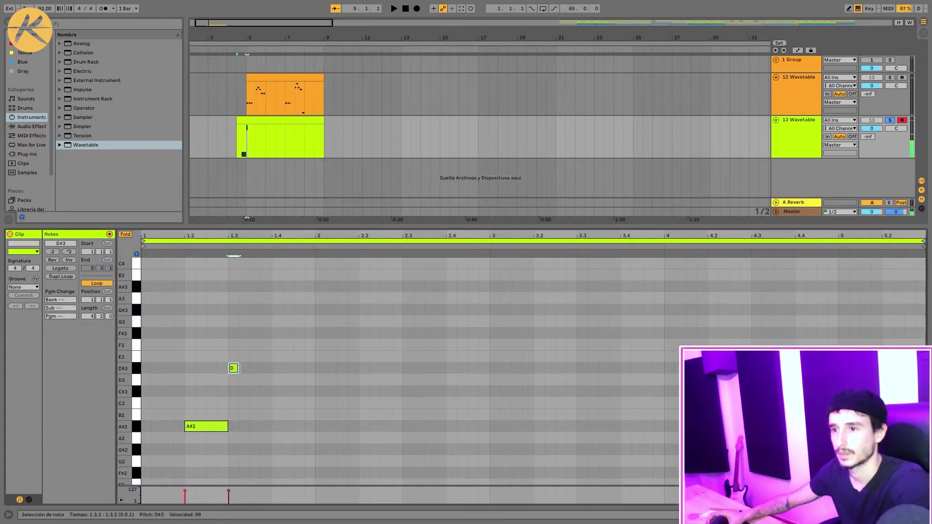
pyautogui.doubleClick(233, 370)
pyautogui.doubleClick(232, 369)
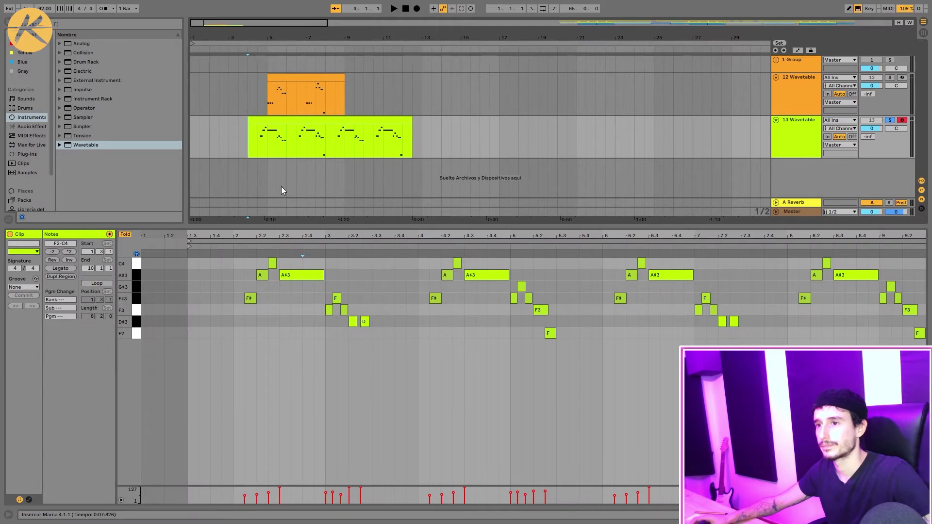
pyautogui.press('space')
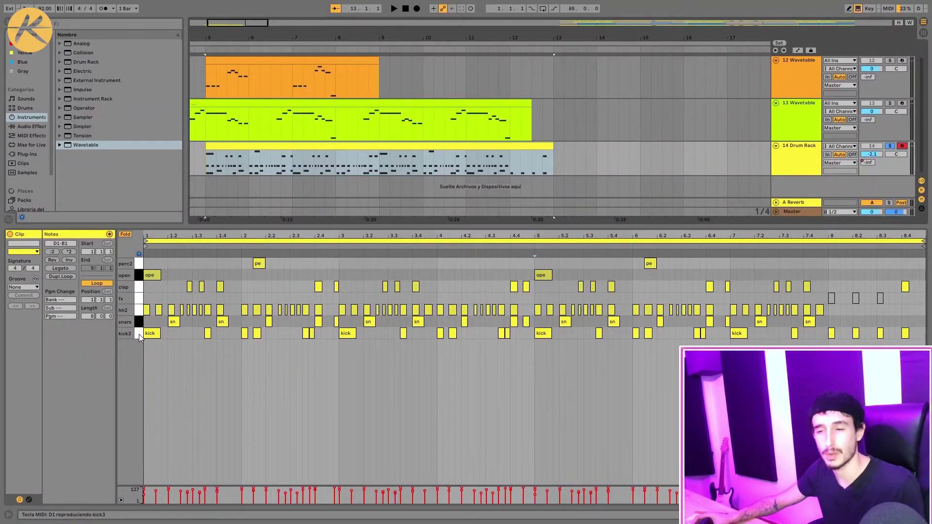
# Audition the snare in the Drum Rack clip and reactivate the muted snare and clap notes.
pyautogui.click(139, 322)
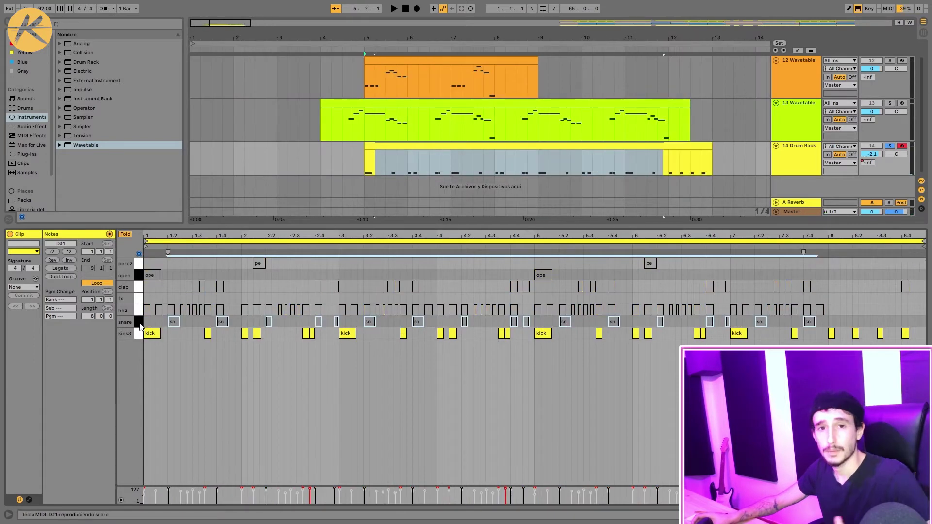
pyautogui.click(139, 323)
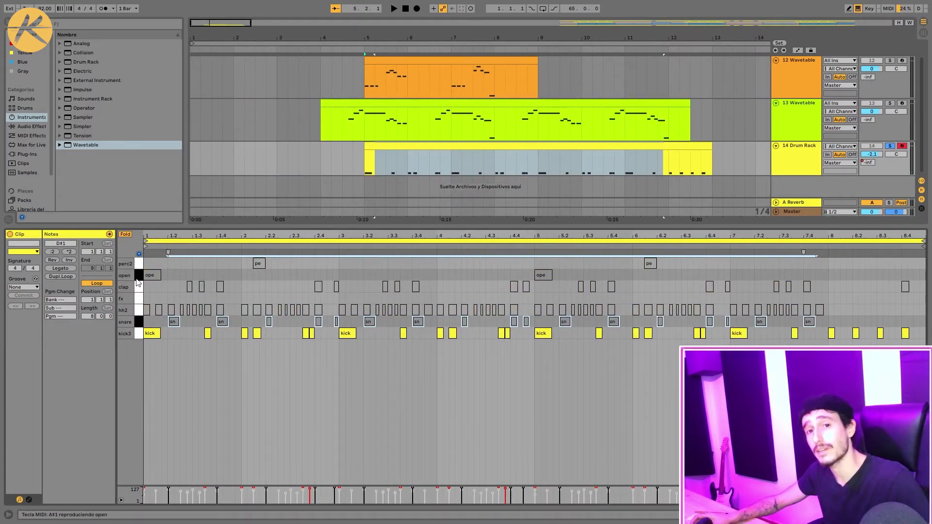
pyautogui.click(138, 344)
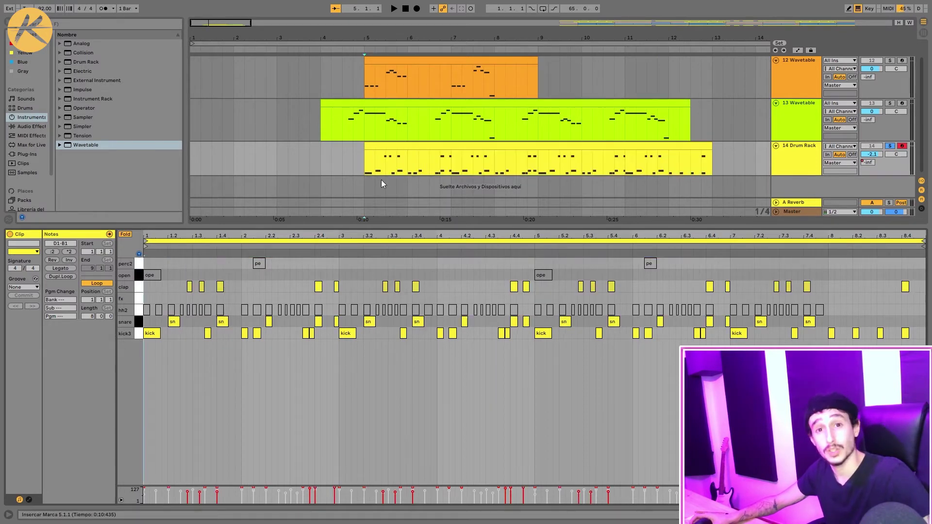
# Play the drum pattern with kick, snare and clap from bar 5, restarting it once.
pyautogui.press('space')
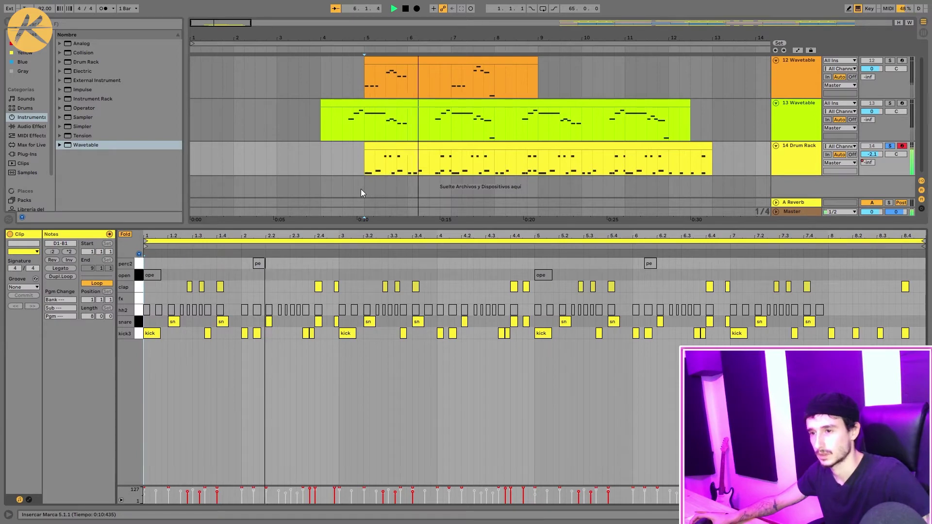
pyautogui.click(377, 170)
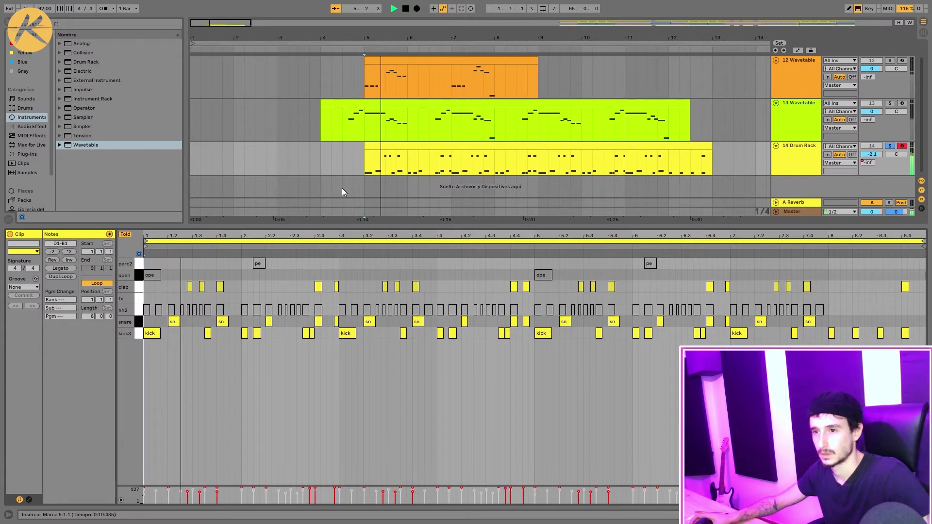
pyautogui.press('space')
# Select all hh2 hi-hat notes in the Drum Rack clip and reactivate them.
pyautogui.click(391, 146)
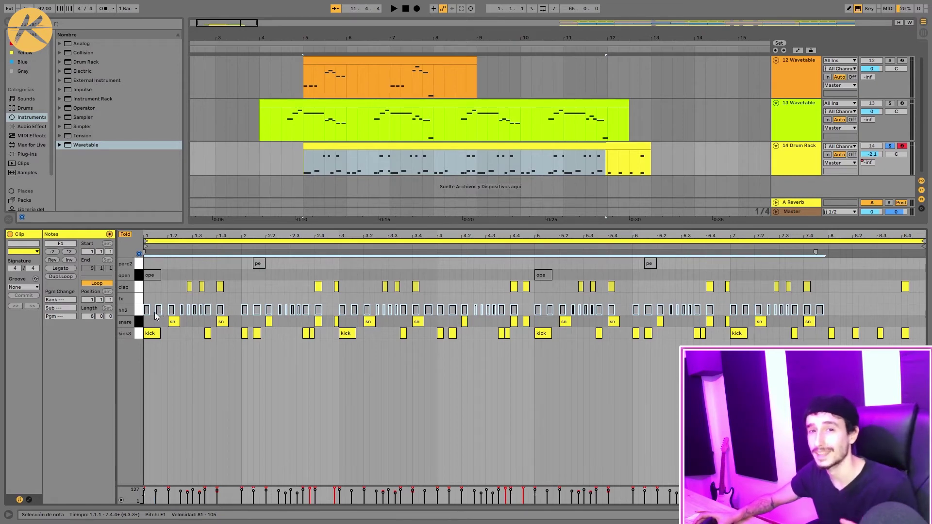
pyautogui.click(138, 317)
pyautogui.click(137, 316)
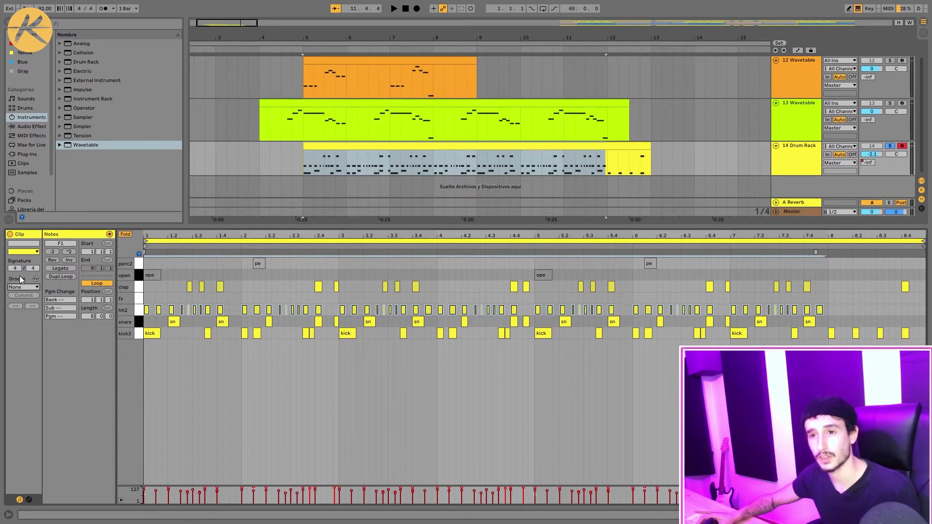
# Load the Hip Hop 1 groove from the Swing and Groove library's Hip Hop folder for the drum clip and commit it.
pyautogui.click(36, 281)
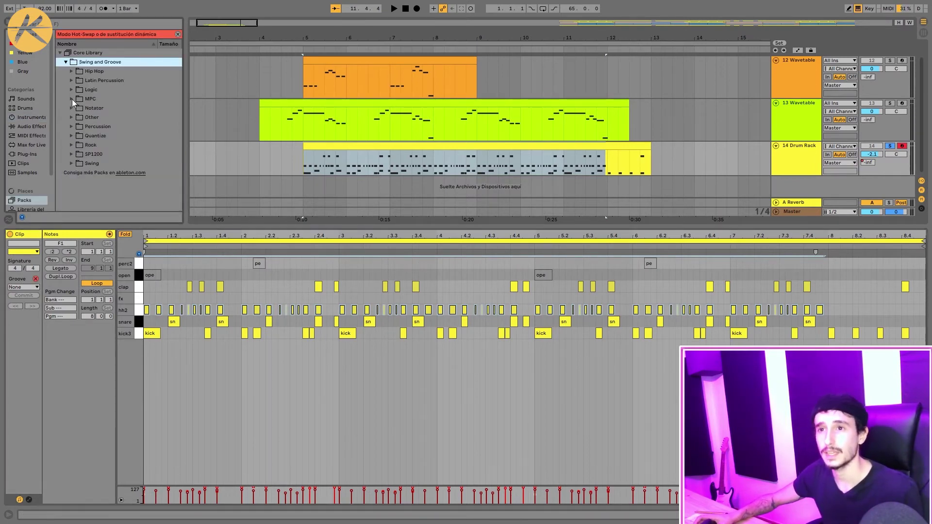
pyautogui.click(72, 70)
pyautogui.click(109, 91)
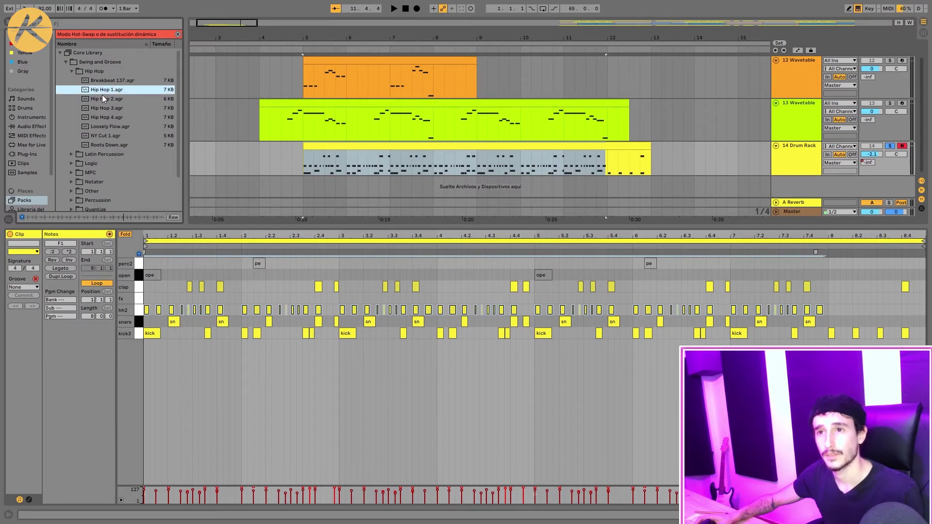
pyautogui.doubleClick(106, 91)
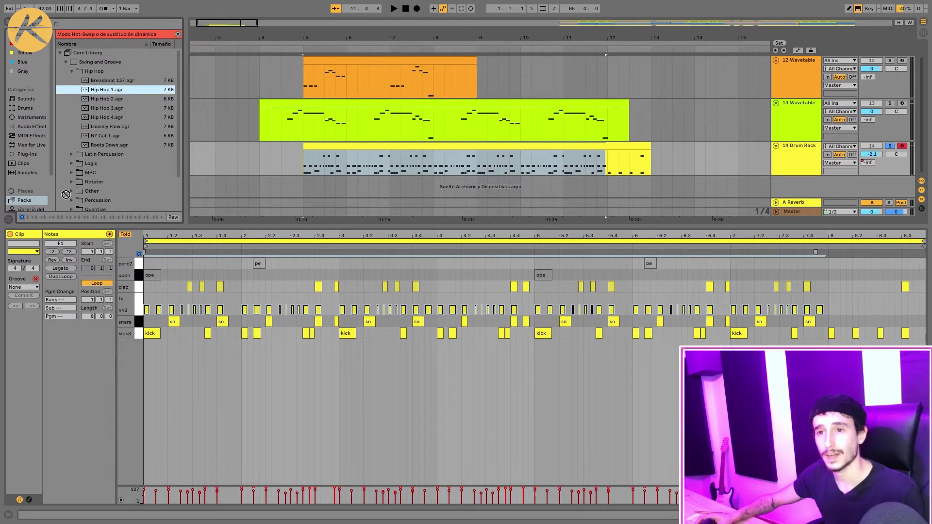
pyautogui.click(23, 295)
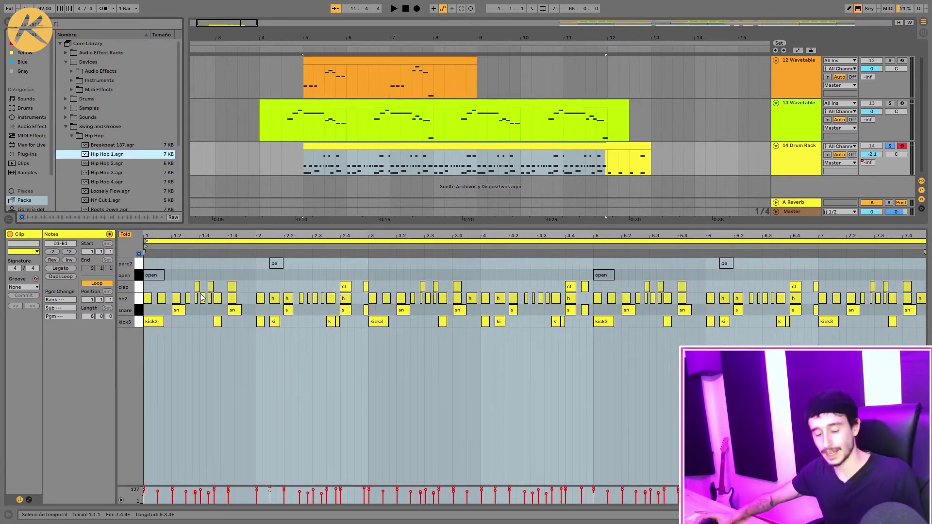
# Inspect the timing of the grooved clap, hh2 and snare notes against the 1.4 grid line in the drum clip.
pyautogui.scroll(10, 234, 308)
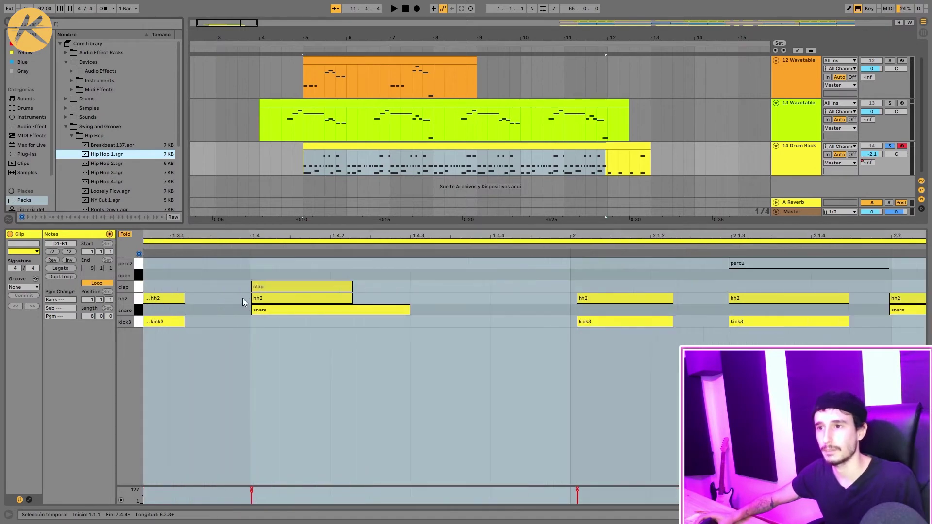
pyautogui.scroll(5, 266, 276)
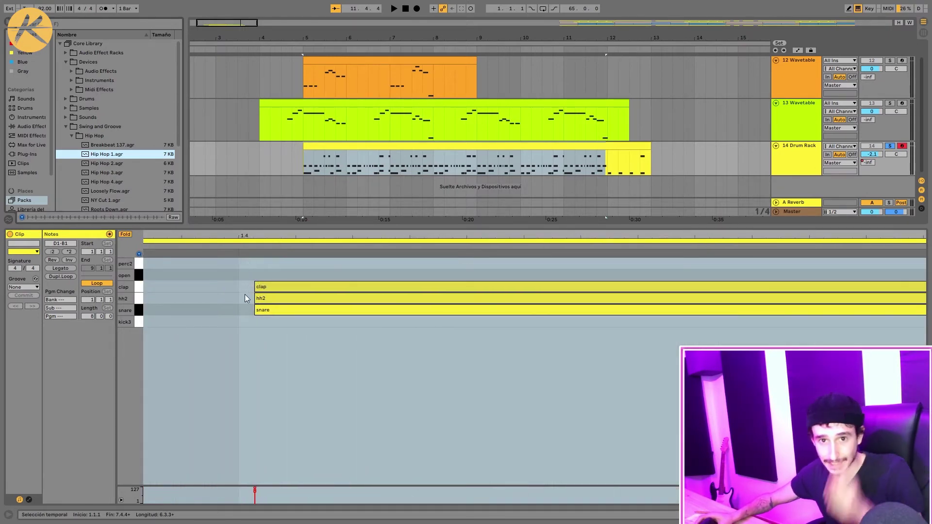
pyautogui.scroll(-15, 248, 287)
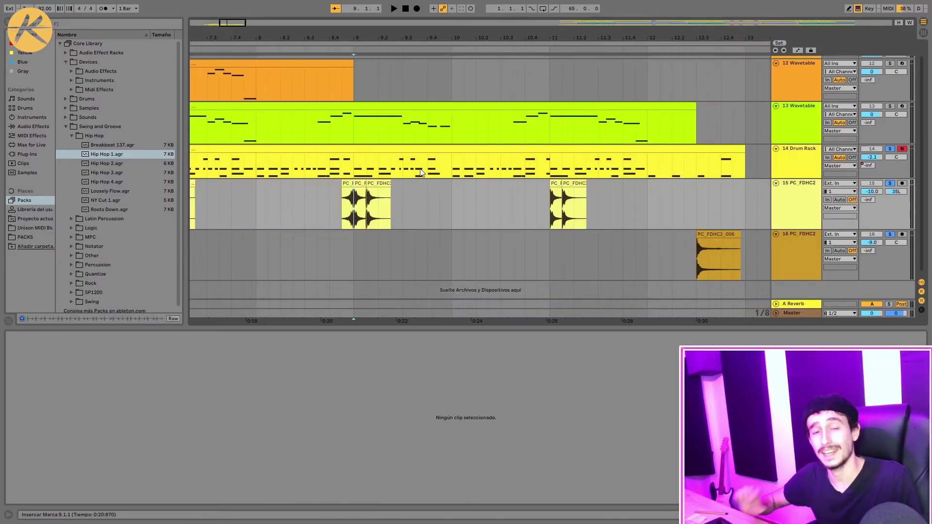
# Audition the drums with the PC_FDHC2 percussion from bar 9 and the soloed 9 Kontakt chord clip from bar 5.
pyautogui.press('space')
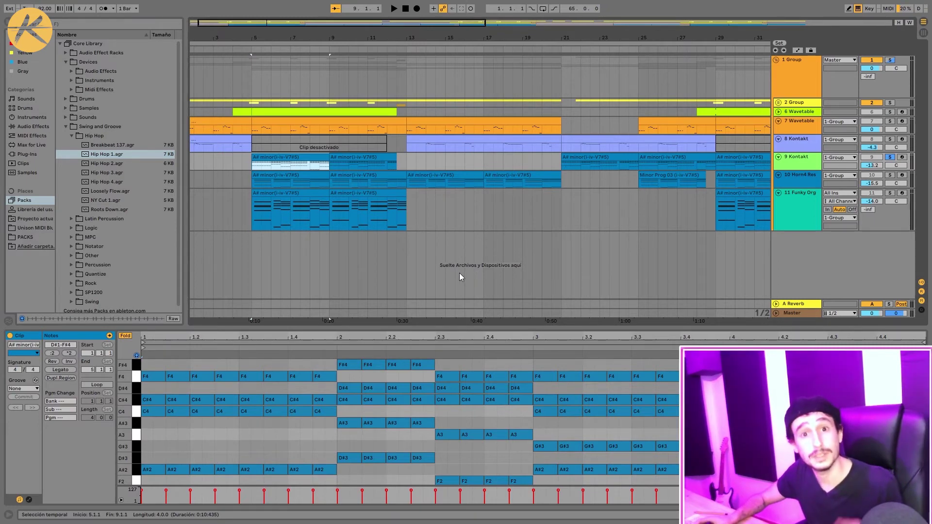
pyautogui.press('space')
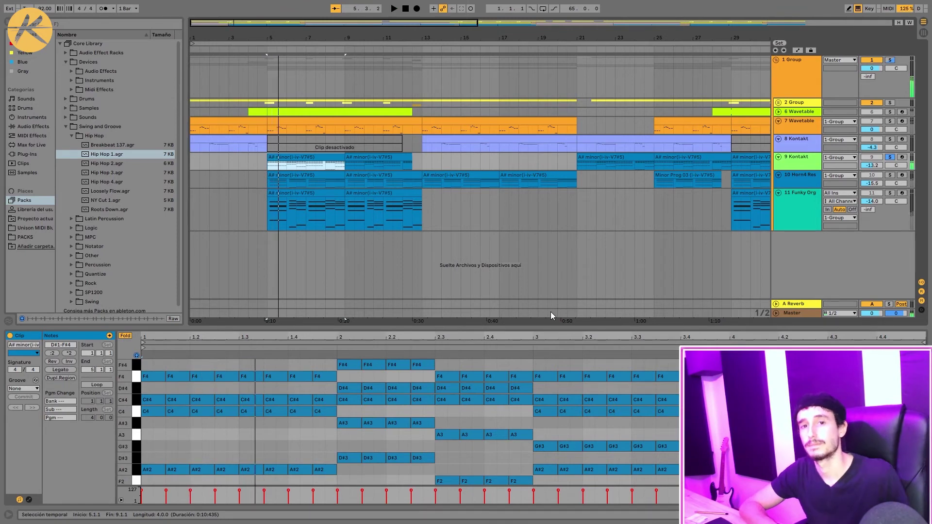
pyautogui.press('space')
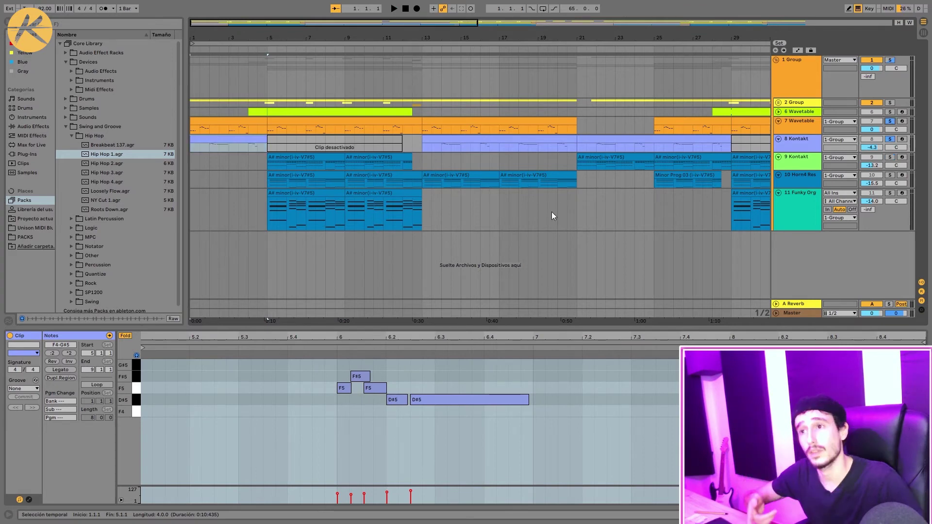
# Audition the soloed 7 Wavetable and 8 Kontakt parts from bar 1, and the Horn4 chord clip at bar 5.
pyautogui.press('space')
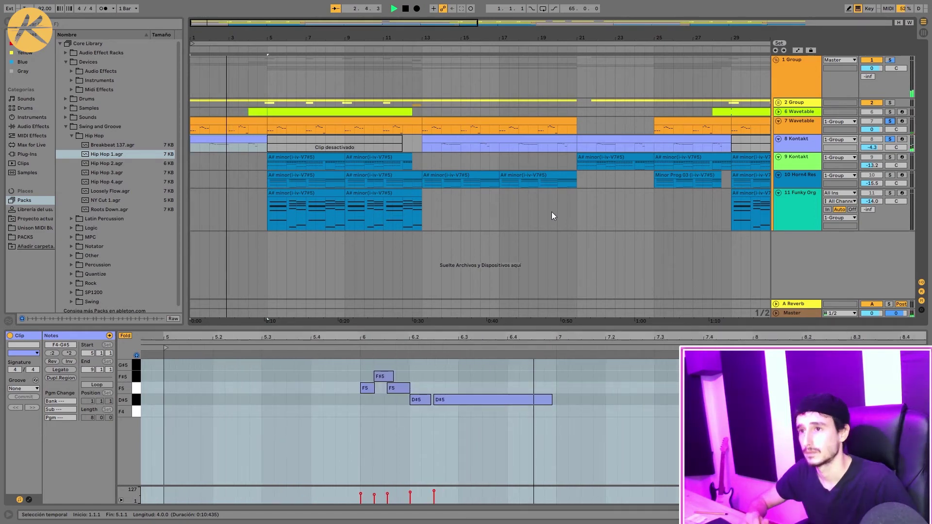
pyautogui.press('space')
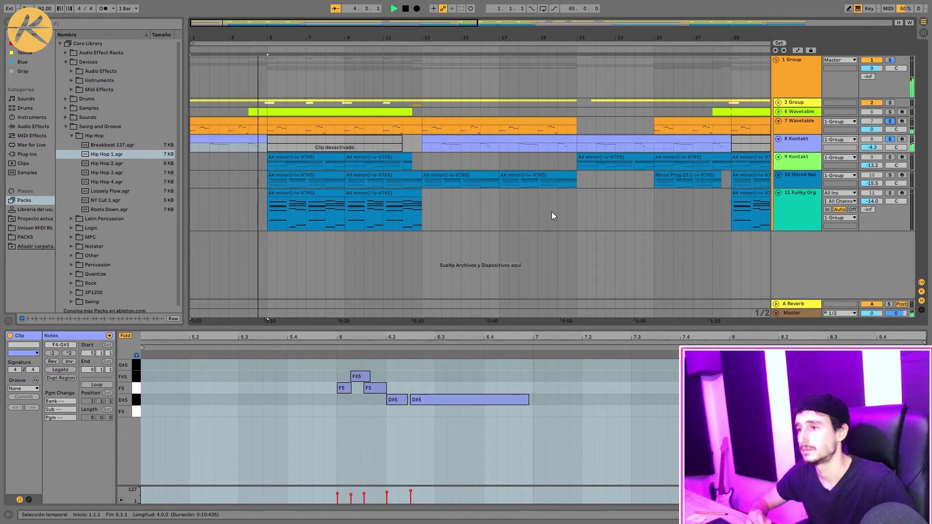
pyautogui.click(331, 182)
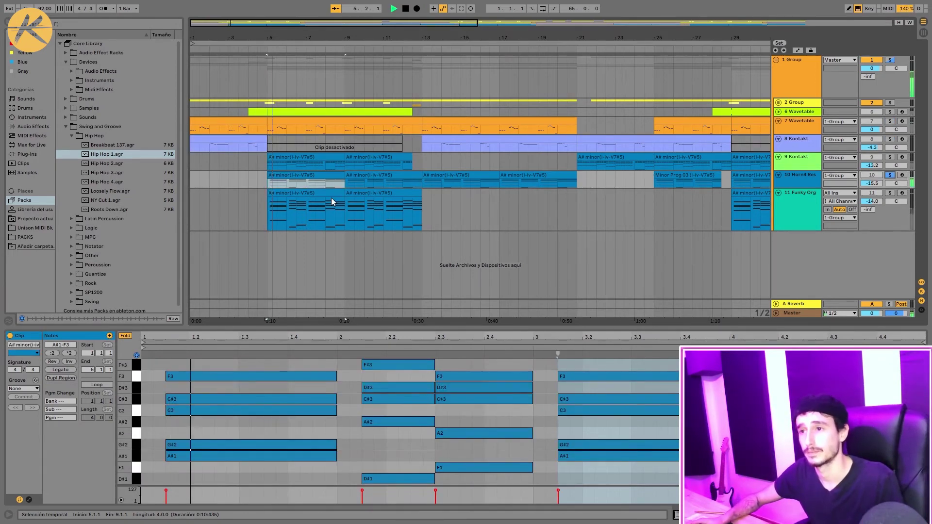
pyautogui.press('space')
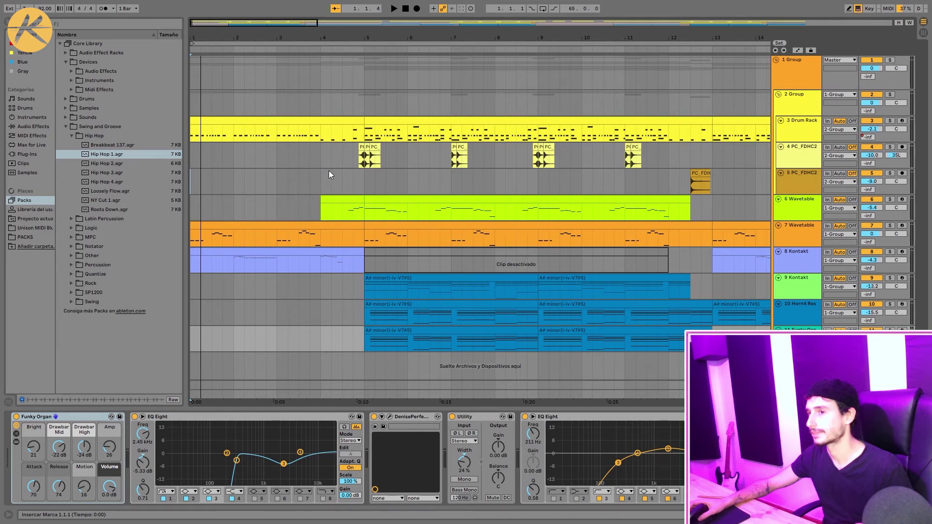
# Play the arrangement from bar 1 and review the Kontakt, Drum Rack and chord clips of the intro and first chorus.
pyautogui.press('space')
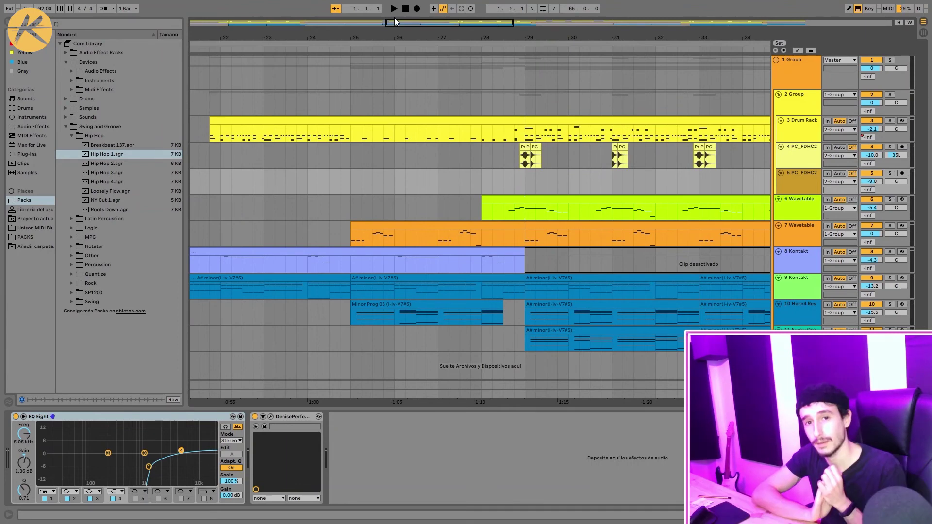
pyautogui.press('Home')
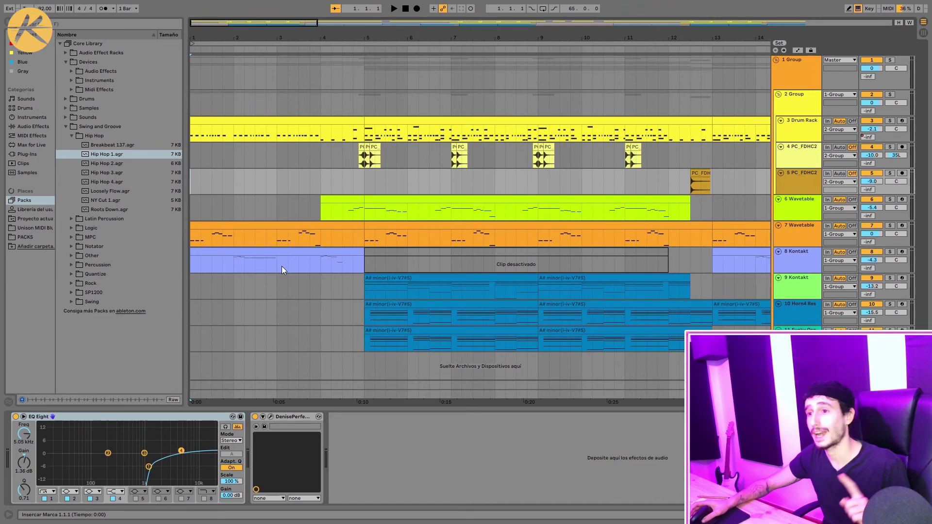
pyautogui.click(239, 256)
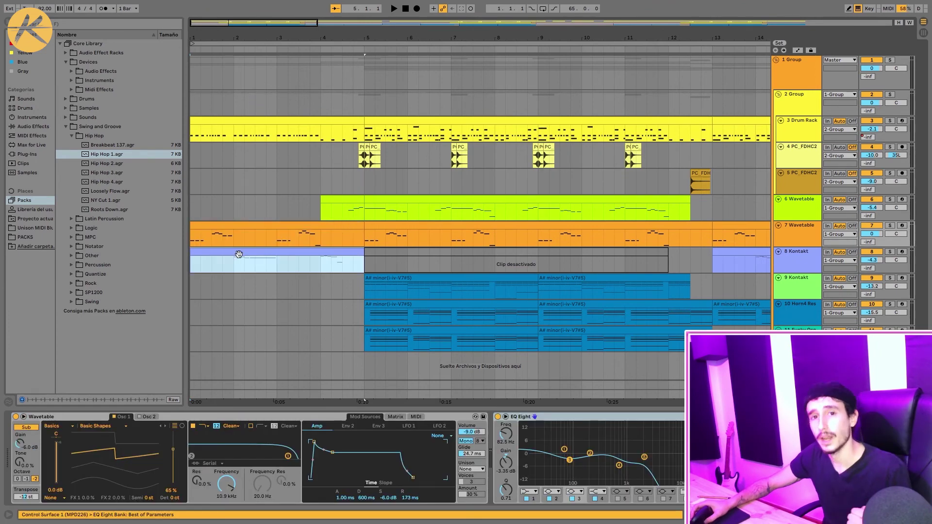
pyautogui.click(224, 120)
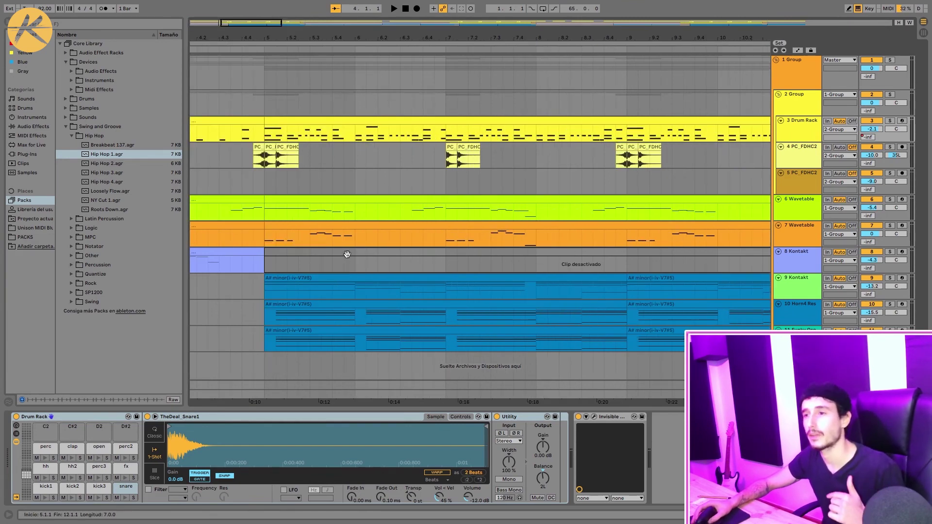
pyautogui.click(344, 256)
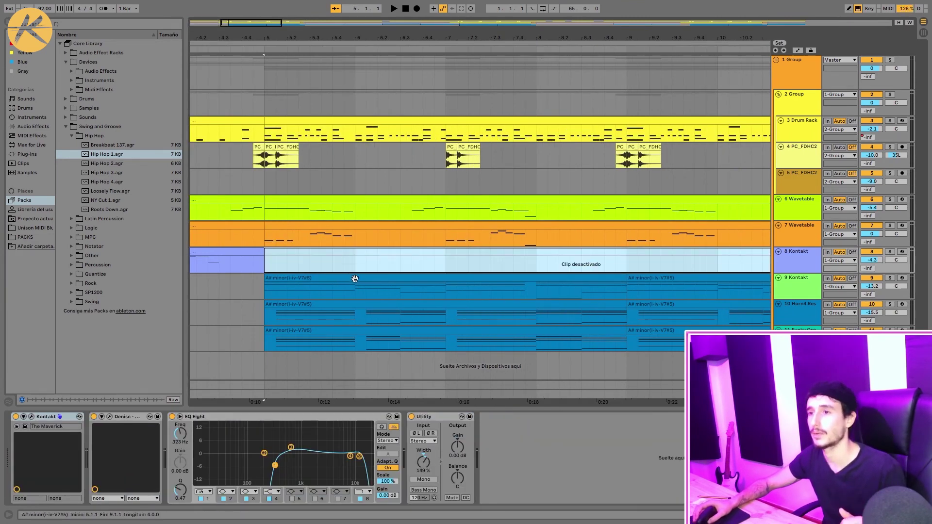
pyautogui.click(355, 280)
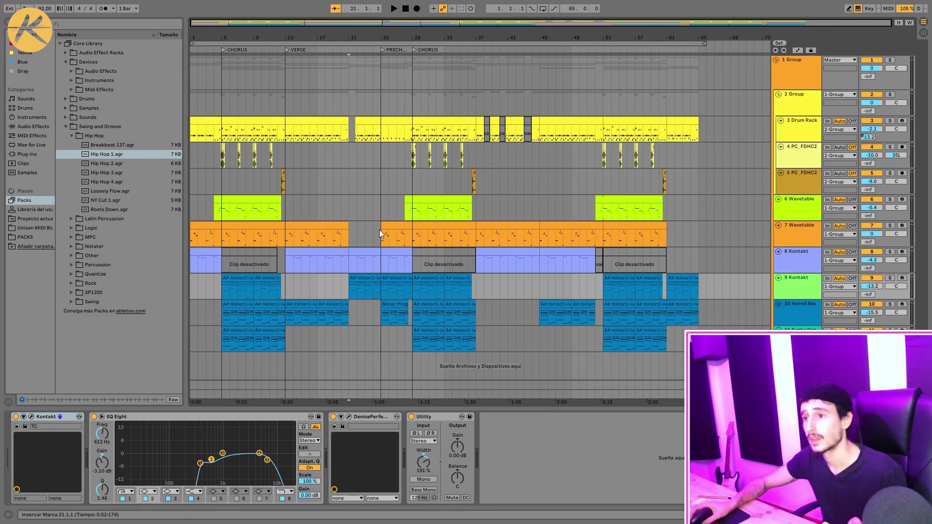
# Review the Wavetable and Funky Organ tracks at the pre-chorus and play the arrangement from bar 25 into the second chorus.
pyautogui.click(380, 233)
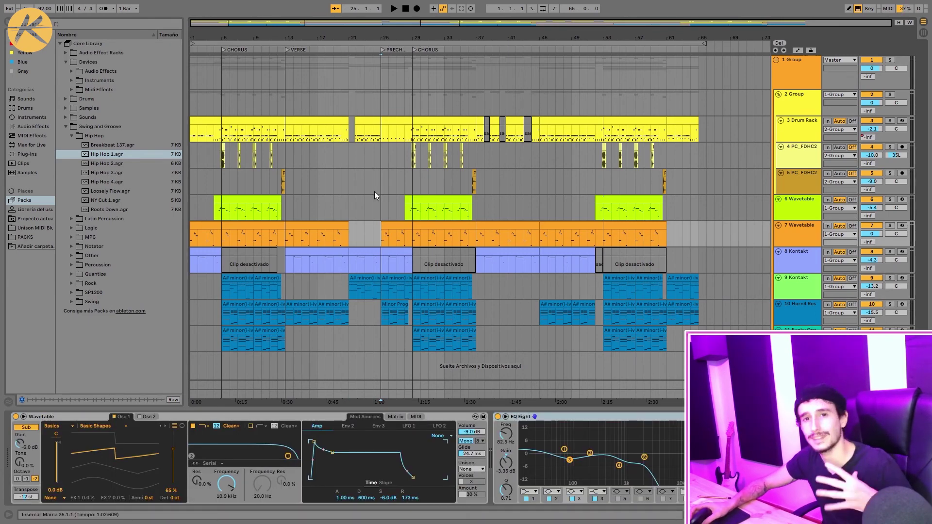
pyautogui.click(382, 348)
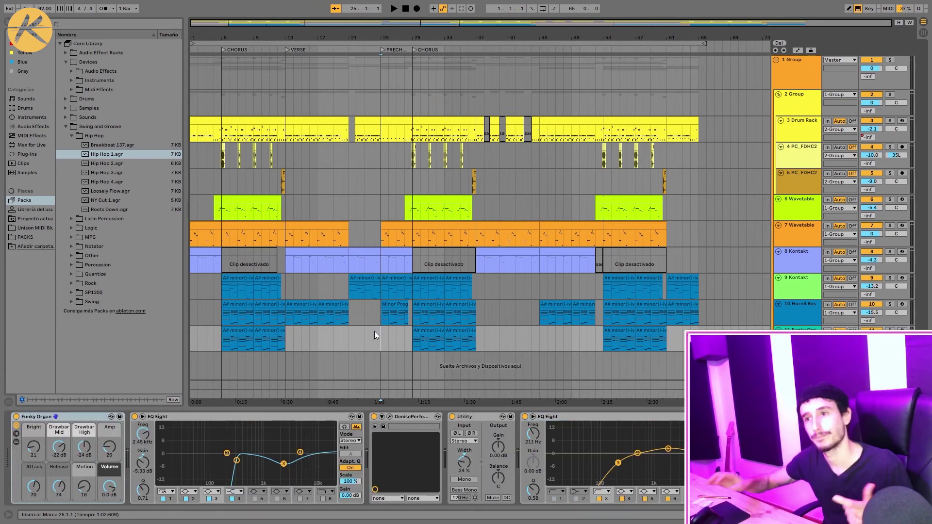
pyautogui.click(379, 176)
pyautogui.press('space')
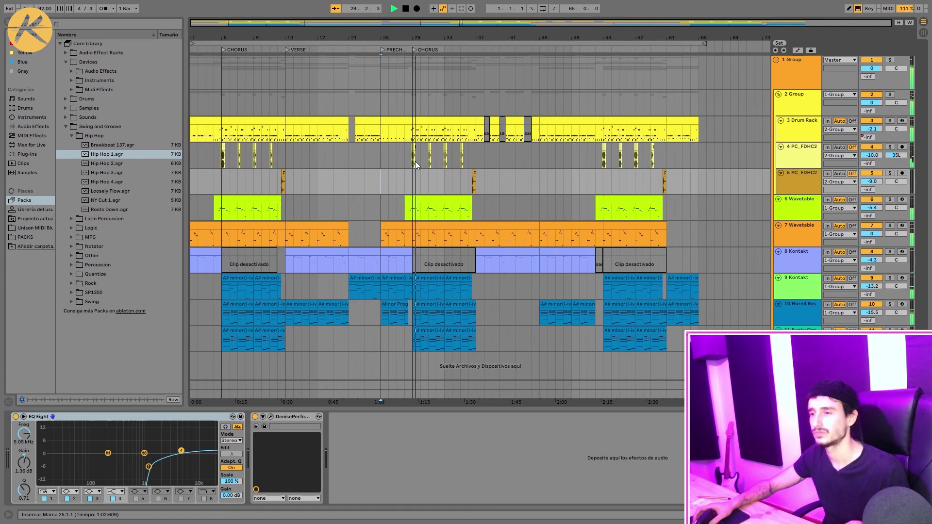
# Stop playback at bar 37 and select bars 37 to 45 from the Drum Rack down to the Funky Organ track.
pyautogui.click(476, 130)
pyautogui.press('space')
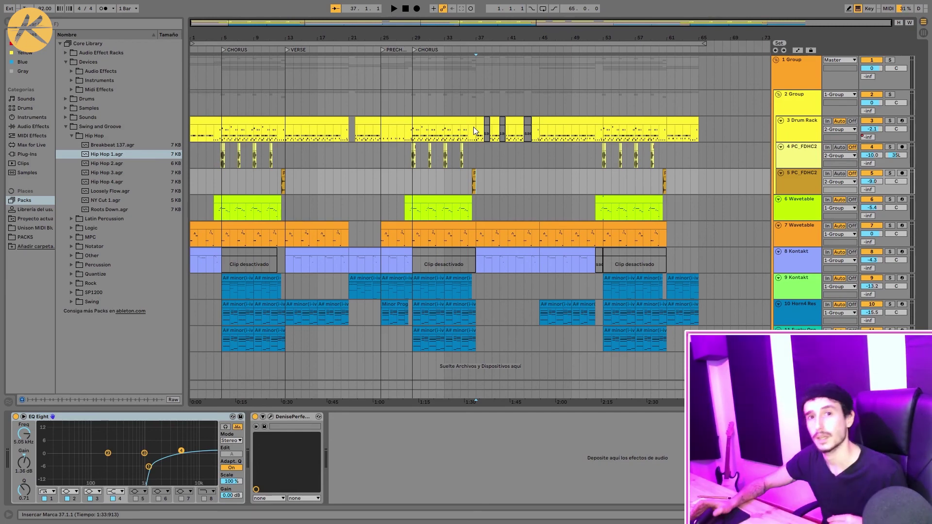
pyautogui.moveTo(476, 131); pyautogui.dragTo(539, 340)
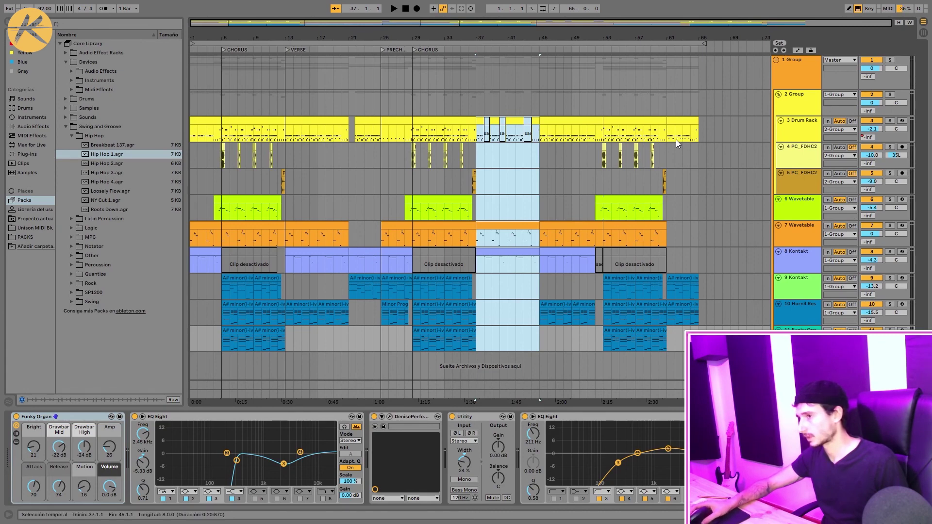
# Play the closing section of the arrangement from bar 61.
pyautogui.click(666, 155)
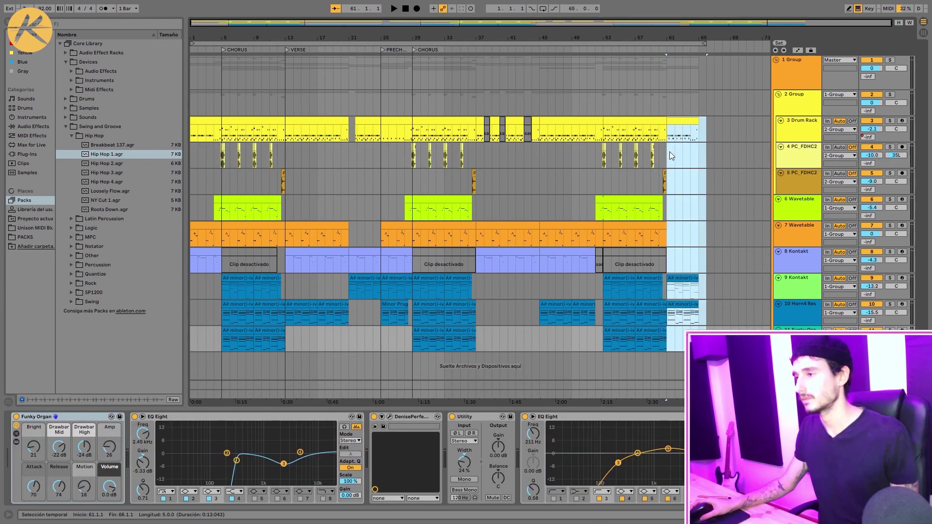
pyautogui.click(669, 151)
pyautogui.press('space')
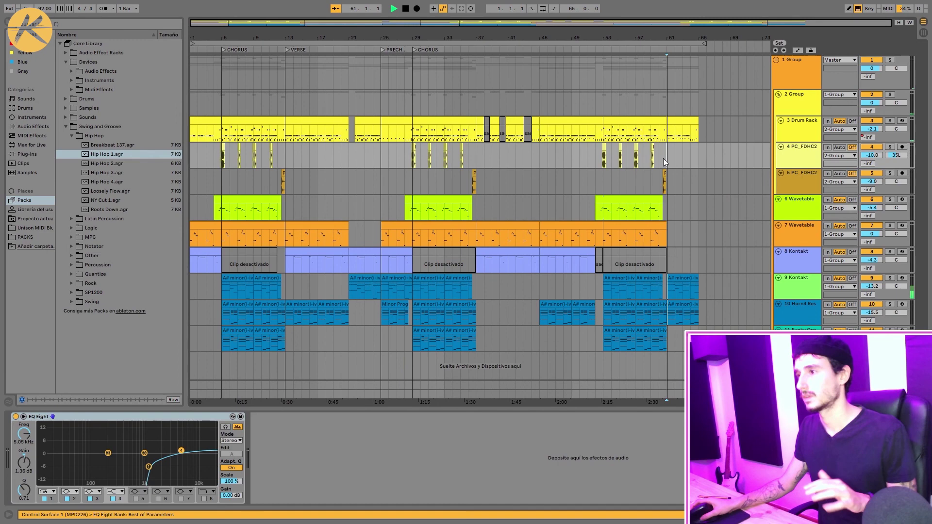